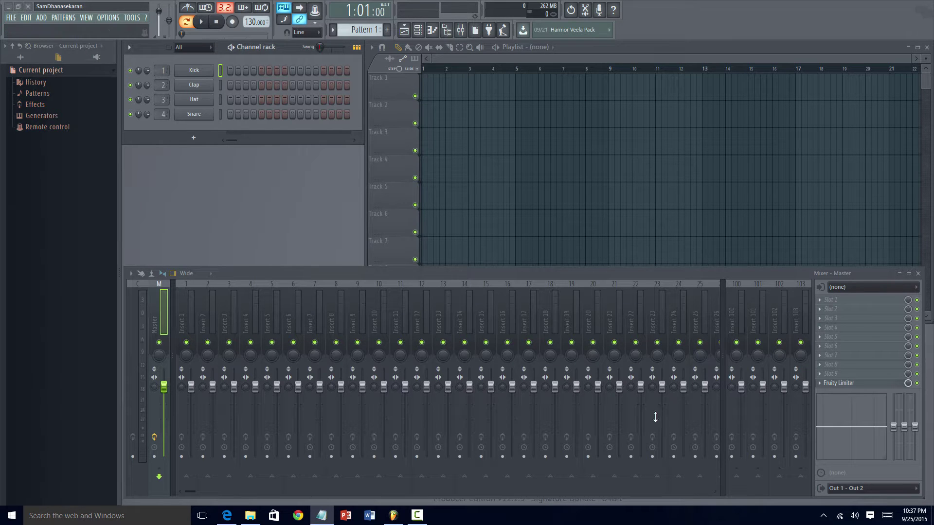
# Step: Minimize the Edge window showing the Image-Line site to get back to the FL Studio project
pyautogui.click(227, 516)
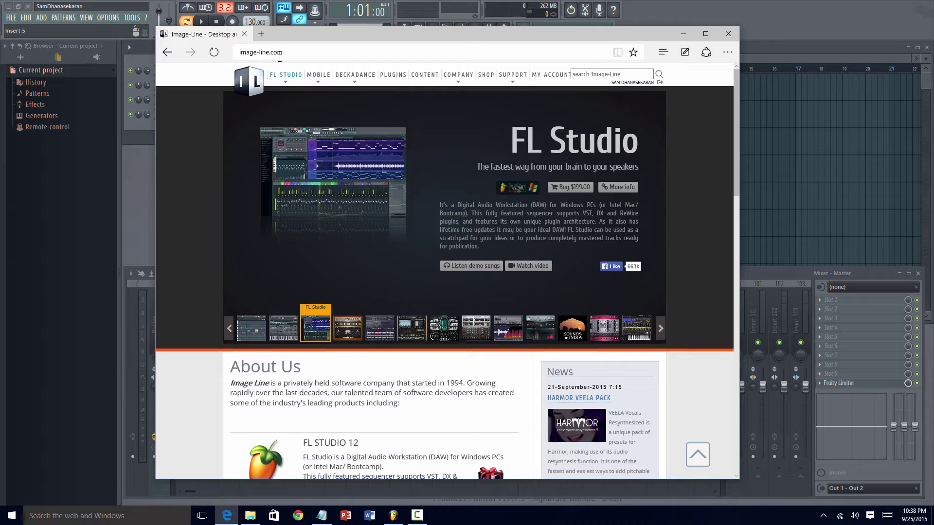
pyautogui.click(683, 34)
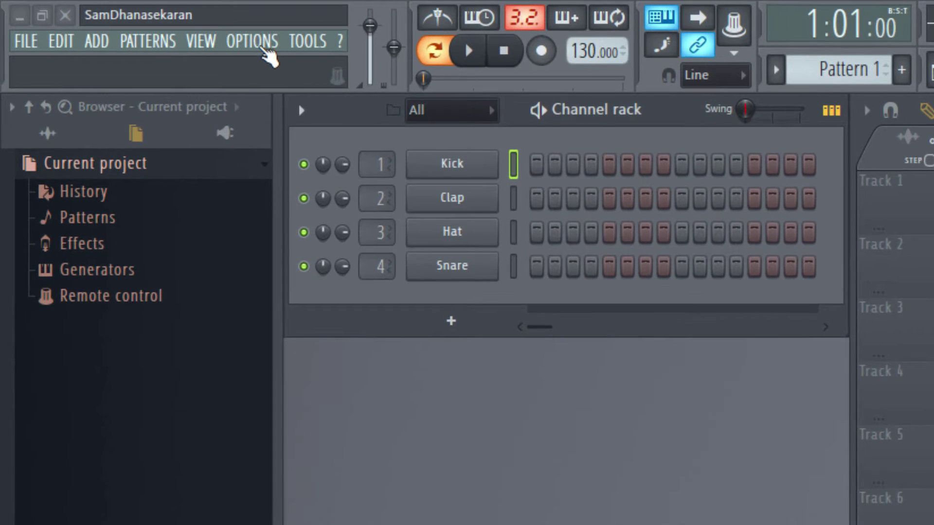
# Step: Enable MK USB IN 1 as a generic MIDI input controller under Options > MIDI settings
pyautogui.click(210, 35)
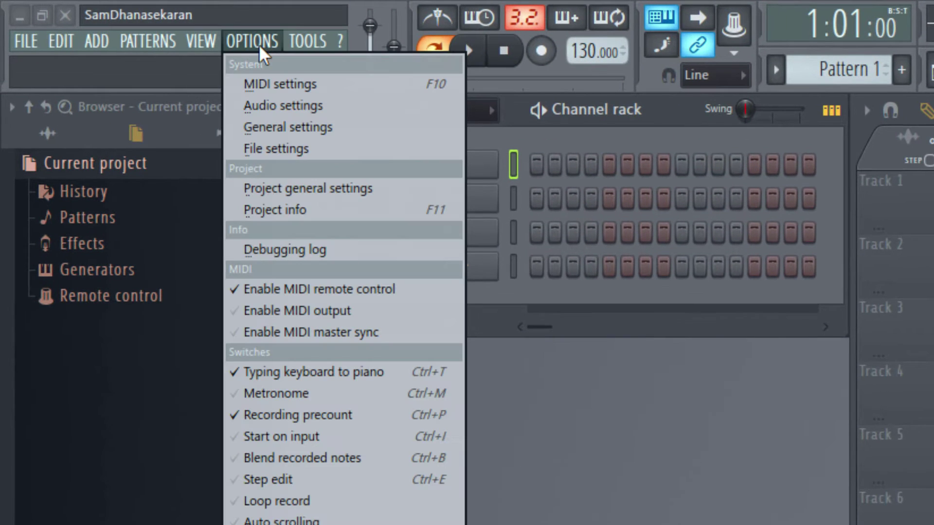
pyautogui.click(327, 86)
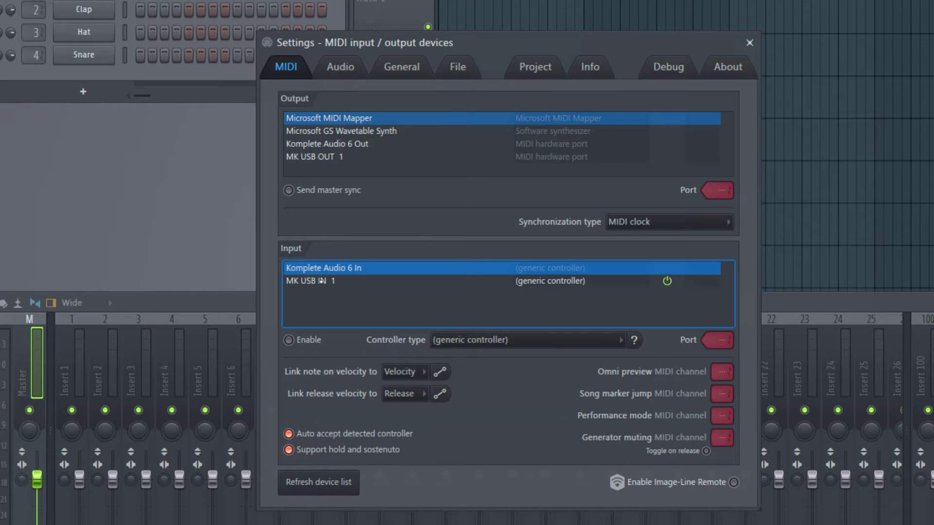
pyautogui.click(321, 281)
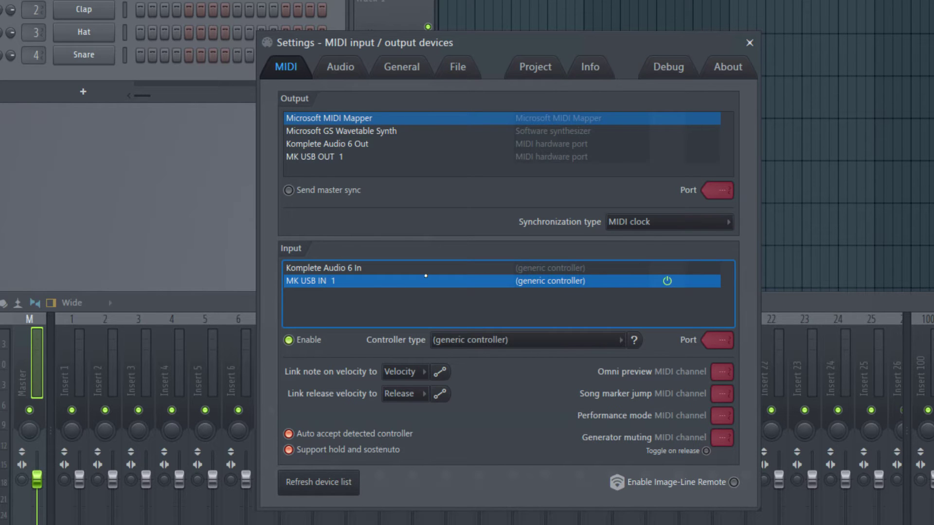
pyautogui.click(289, 340)
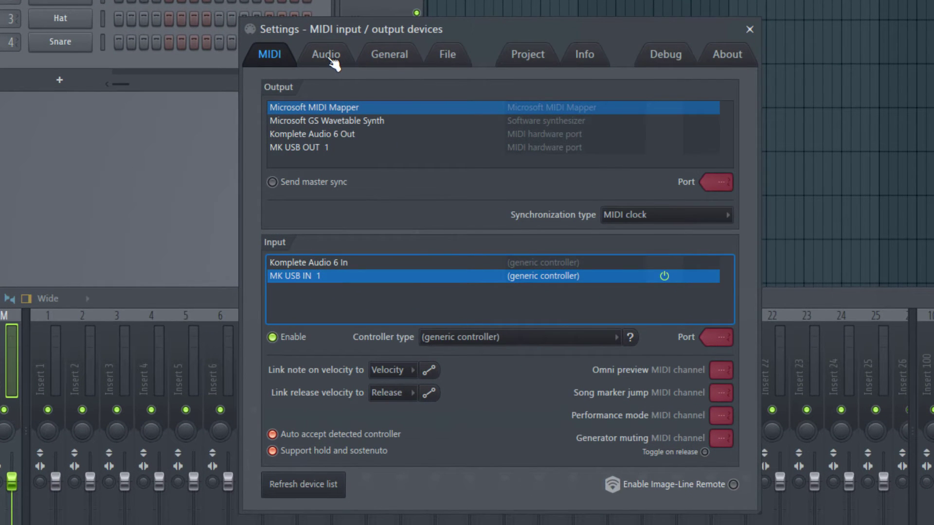
# Step: Choose FL Studio ASIO from the Device list in the Audio settings
pyautogui.click(334, 62)
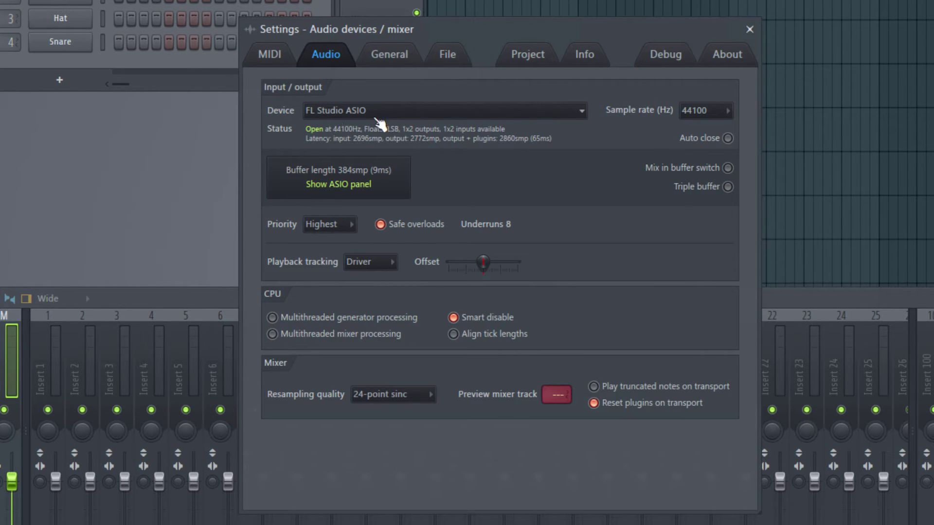
pyautogui.click(570, 117)
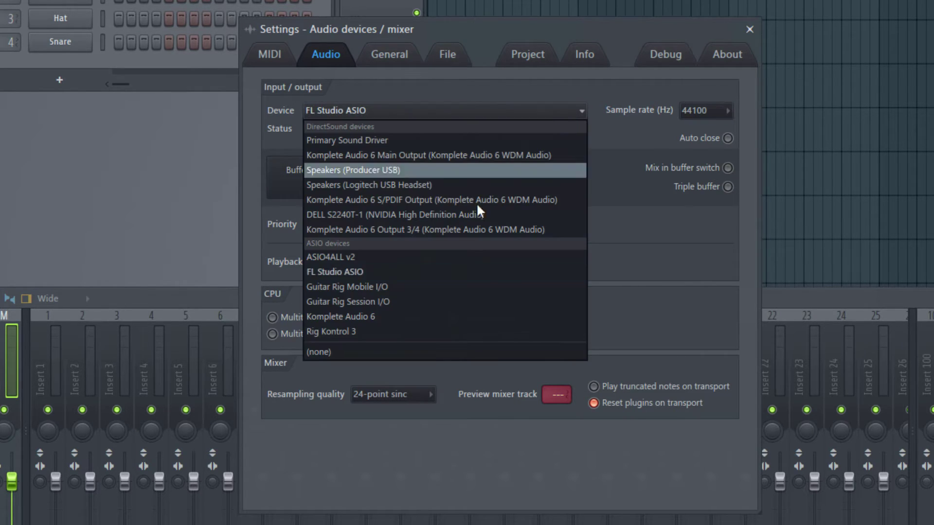
pyautogui.click(352, 271)
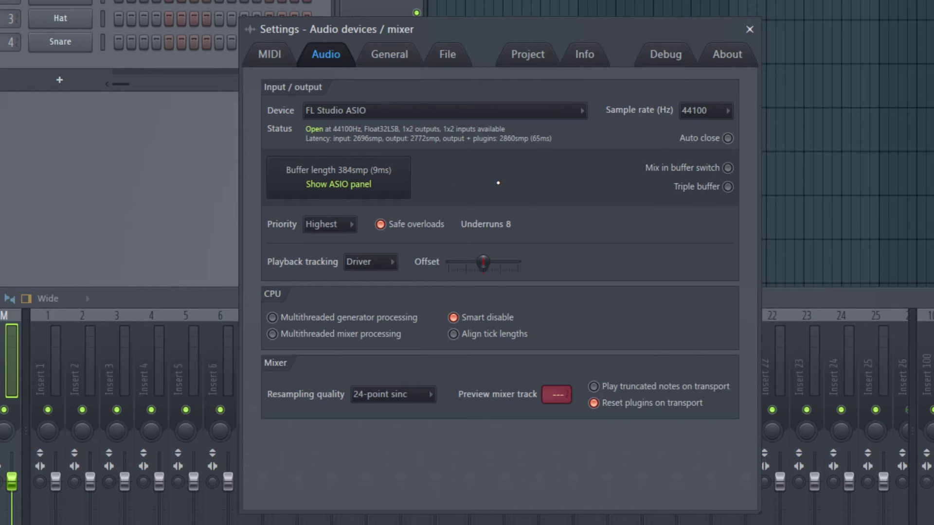
# Step: In the ASIO panel, set input to Microphone (Producer USB) and output to Komplete Audio 6 Main Output
pyautogui.click(354, 190)
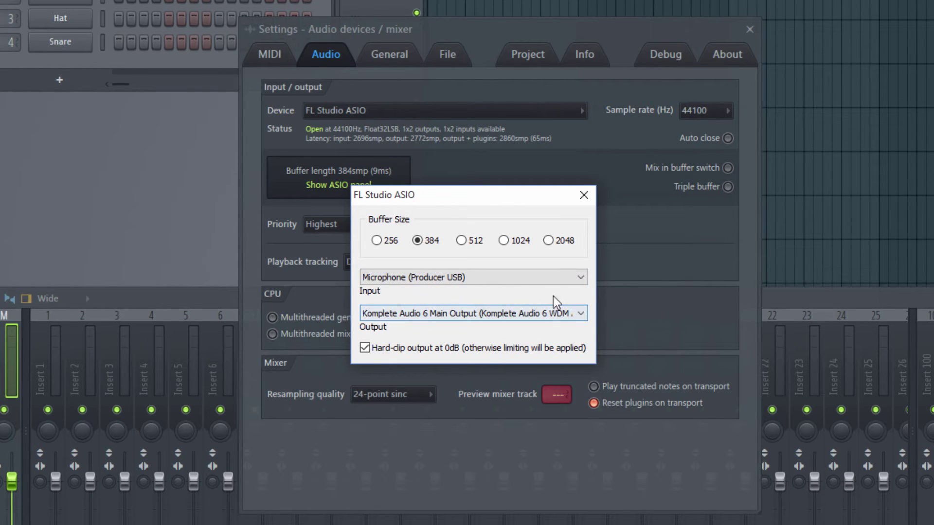
pyautogui.click(581, 278)
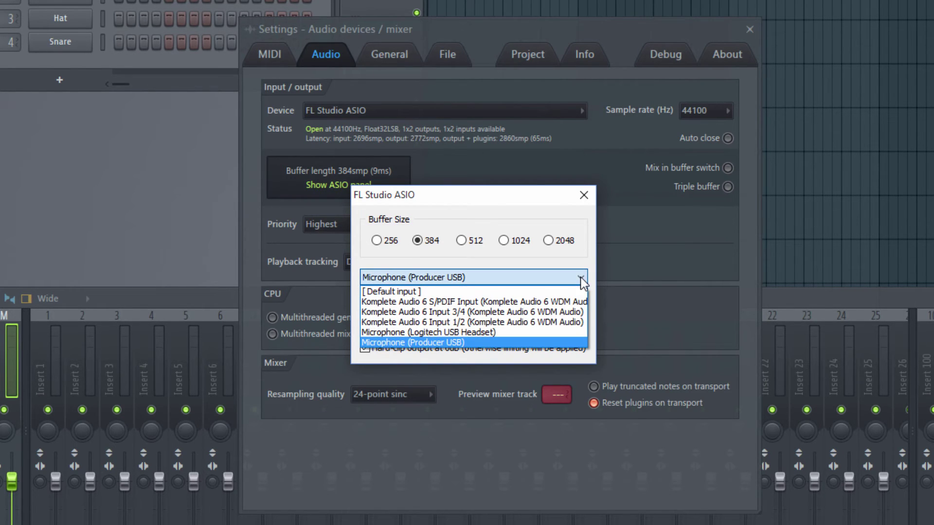
pyautogui.click(448, 343)
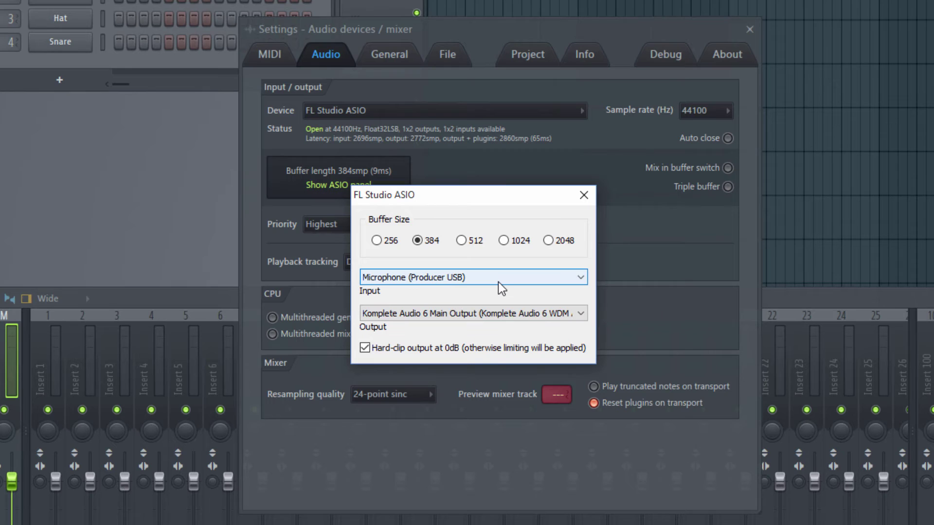
pyautogui.click(579, 313)
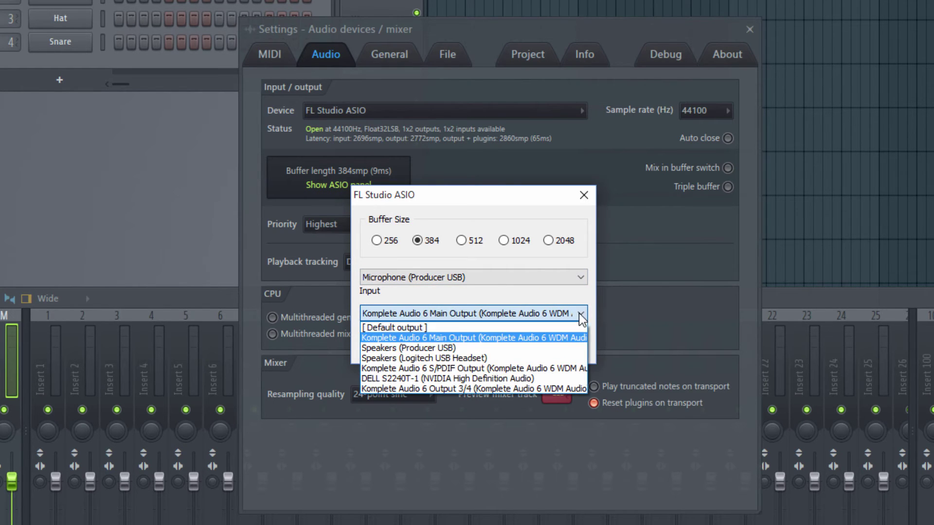
pyautogui.click(471, 337)
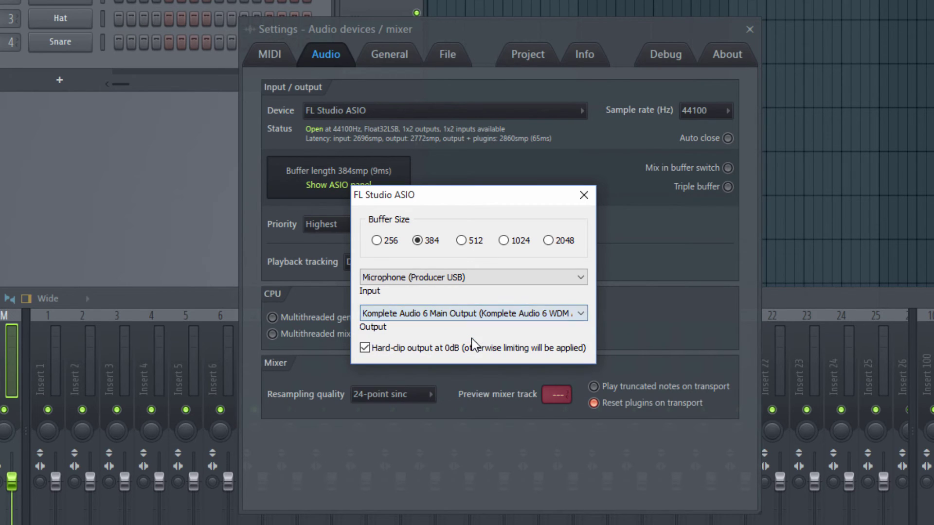
pyautogui.click(582, 197)
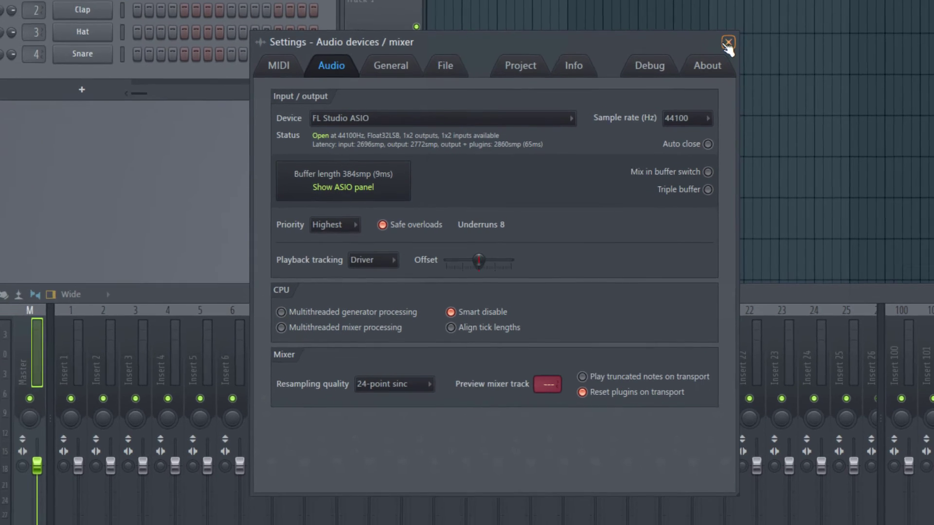
# Step: Close the settings and bring the channel rack back into view
pyautogui.click(749, 30)
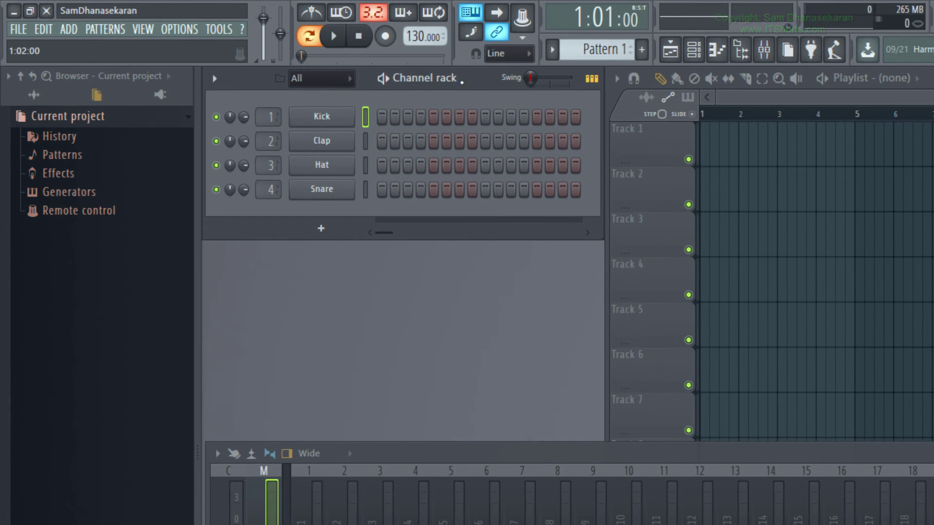
pyautogui.click(694, 57)
pyautogui.click(694, 55)
# Step: Place Kick hits on steps 1, 5, 9 and 13, then play and stop the pattern
pyautogui.click(382, 117)
pyautogui.click(433, 117)
pyautogui.click(486, 119)
pyautogui.click(537, 117)
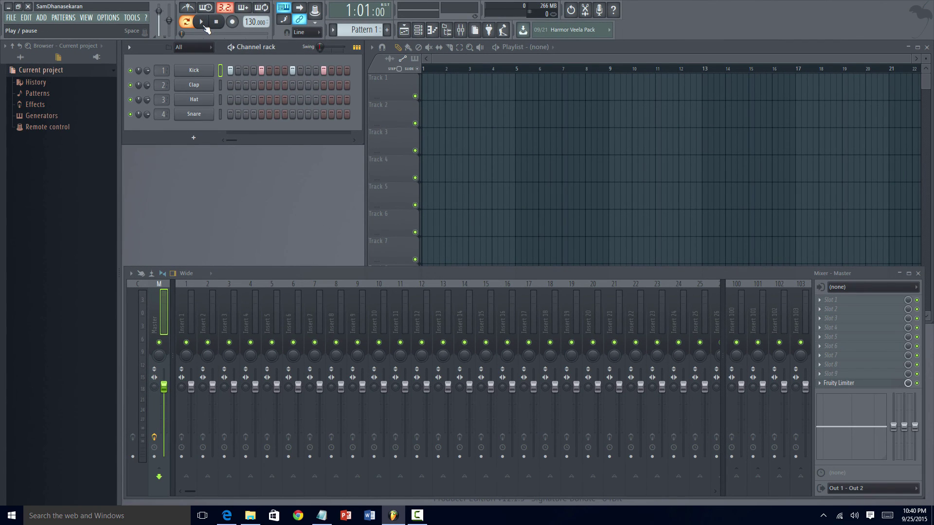
pyautogui.click(204, 25)
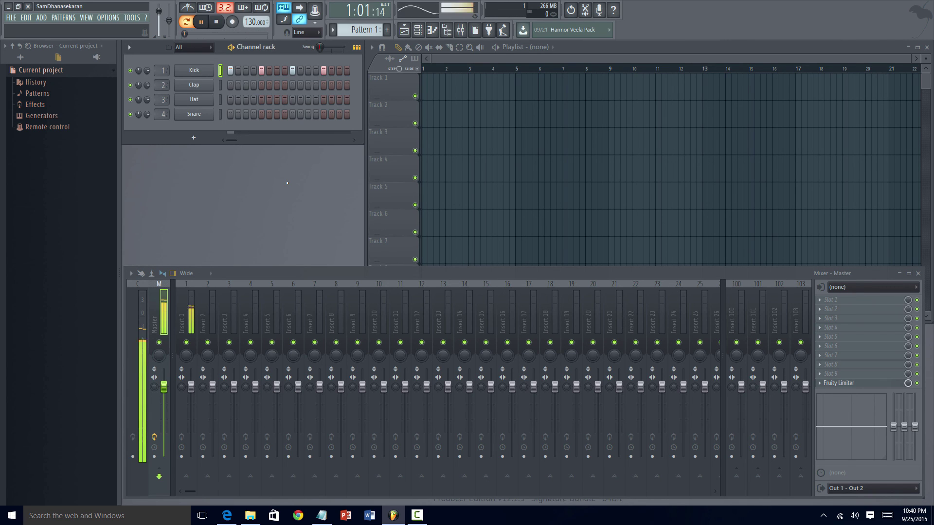
pyautogui.click(224, 29)
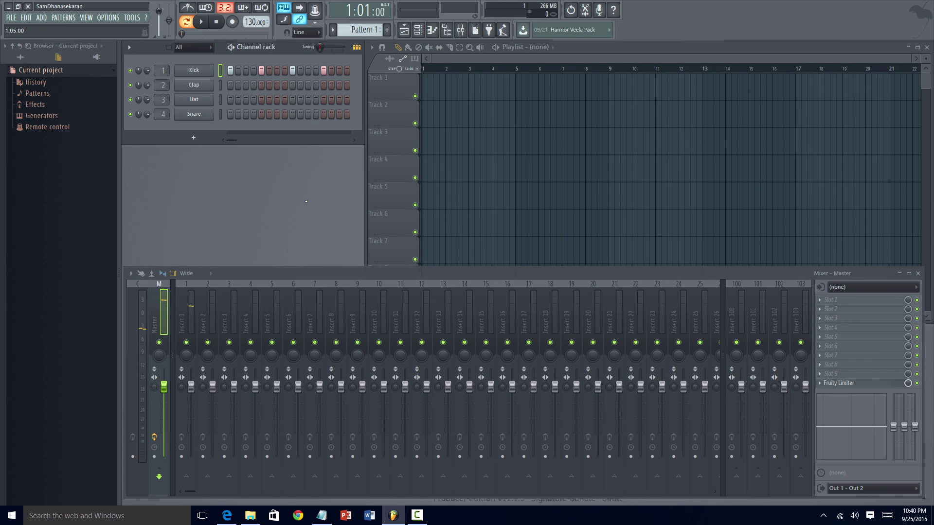